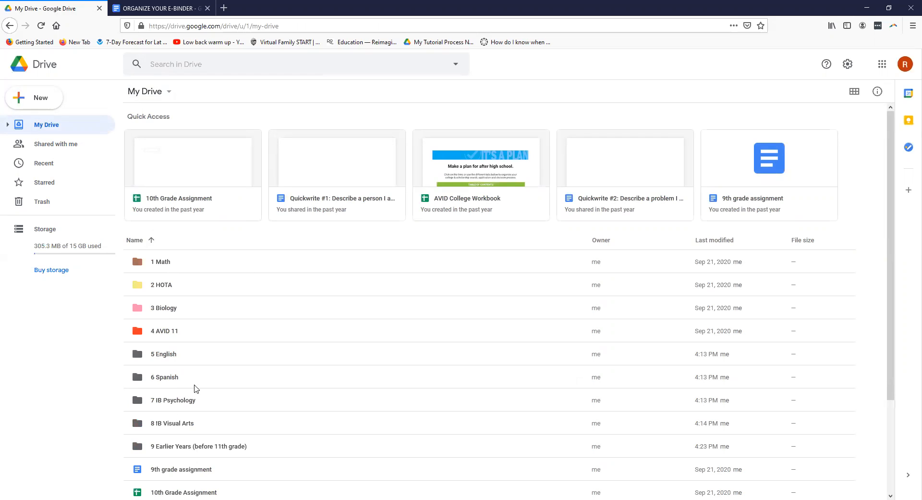
Step: Move the 9th grade assignment and 10th Grade Assignment files into the "9 Earlier Years (before 11th grade)" folder
{"action": "left_click", "coordinate": [161, 9]}
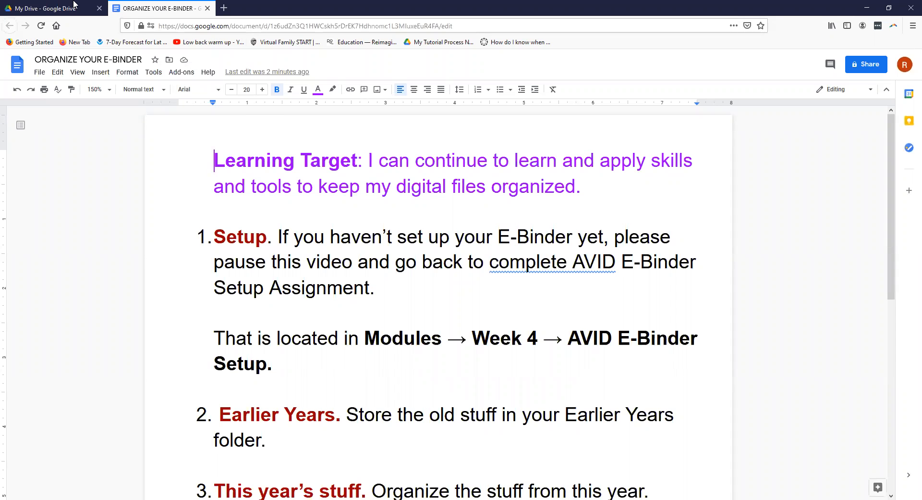
{"action": "left_click", "coordinate": [58, 10]}
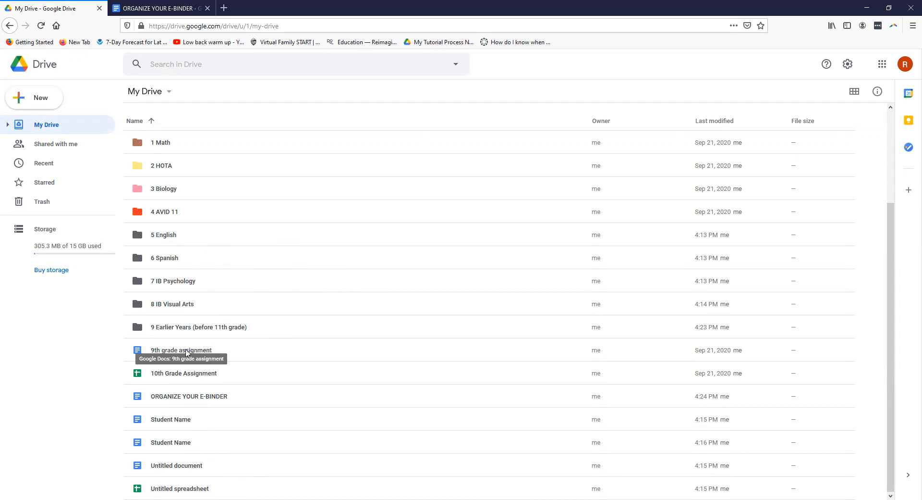
{"action": "left_click", "coordinate": [186, 353]}
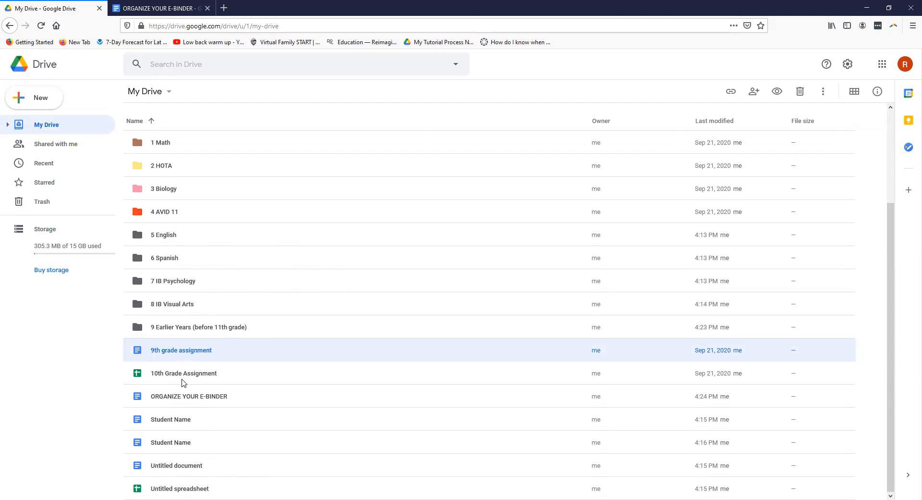
{"action": "left_click", "coordinate": [180, 377], "text": "shift"}
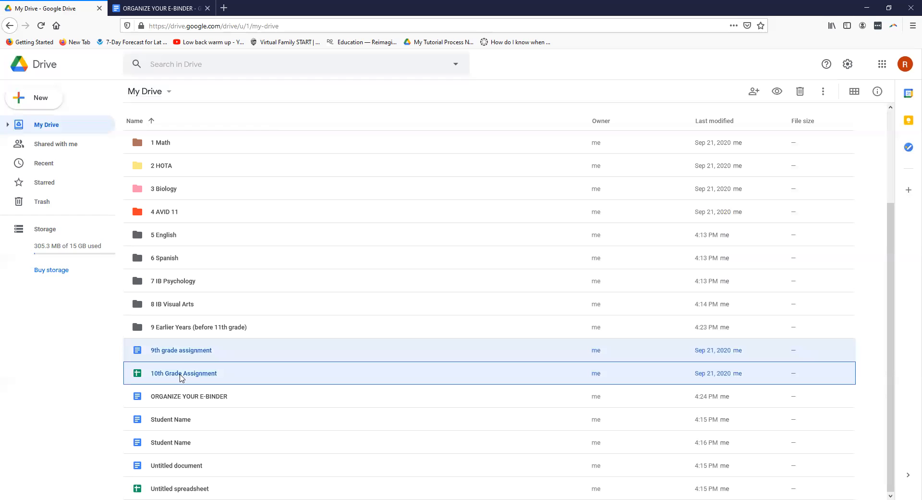
{"action": "left_click_drag", "start_coordinate": [182, 369], "coordinate": [276, 322]}
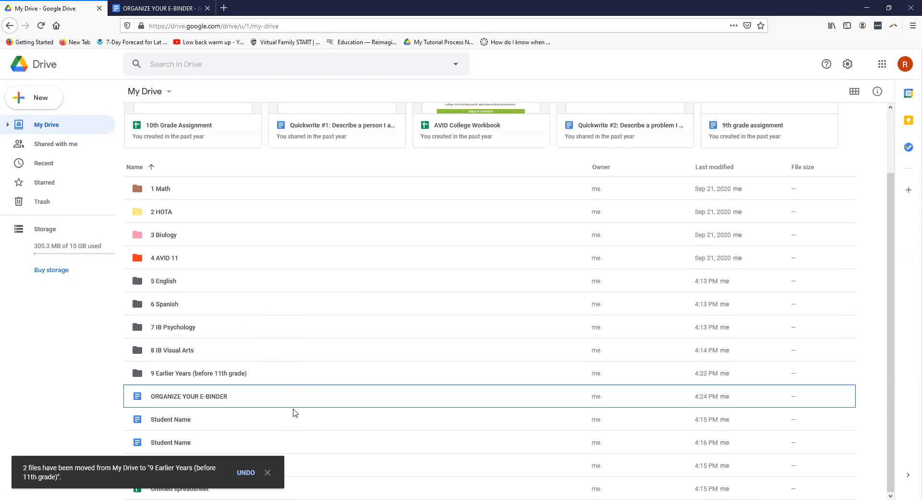
{"action": "left_click", "coordinate": [267, 472]}
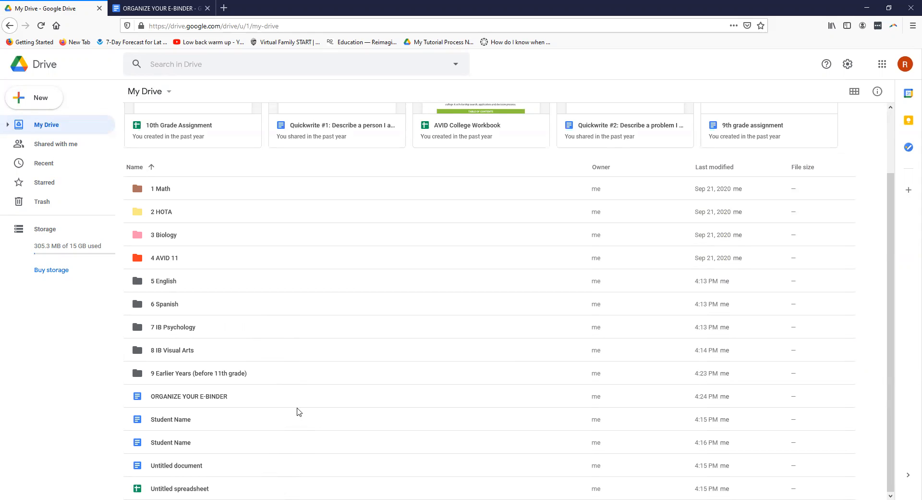
Step: Rename the "Student Name" document holding the math handout as "Math Handout Unit 1" and move it into the "1 Math" folder
{"action": "left_click", "coordinate": [170, 13]}
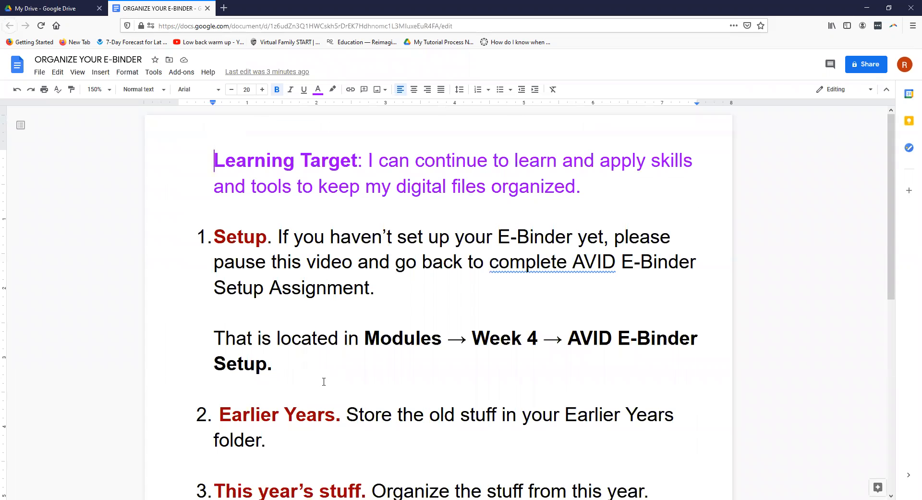
{"action": "scroll", "coordinate": [324, 374], "scroll_direction": "down", "scroll_amount": 2}
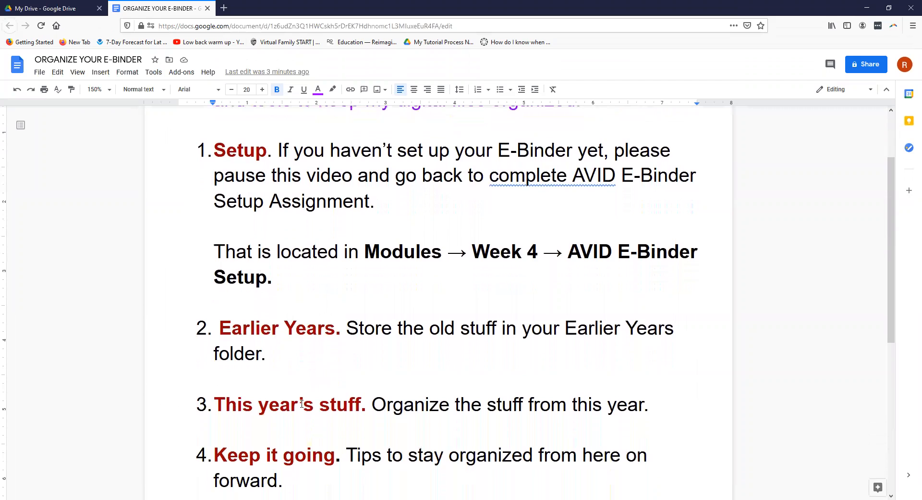
{"action": "left_click", "coordinate": [62, 9]}
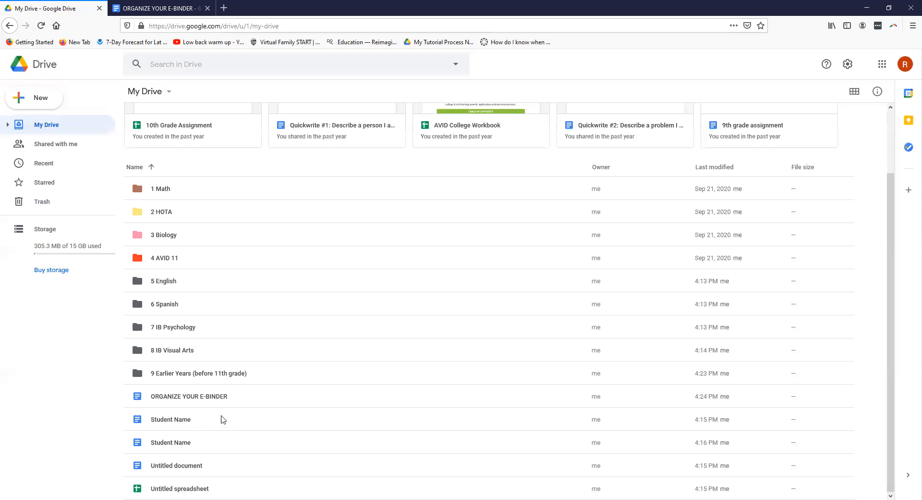
{"action": "double_click", "coordinate": [170, 421]}
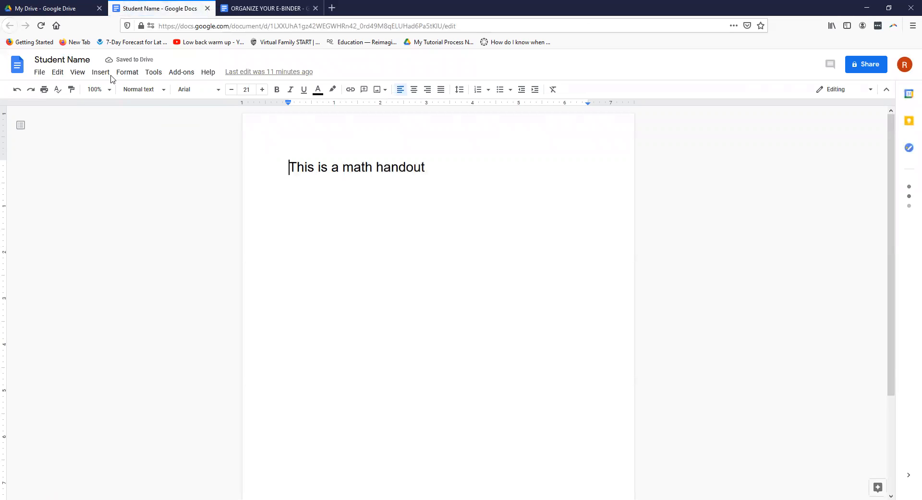
{"action": "left_click", "coordinate": [96, 60]}
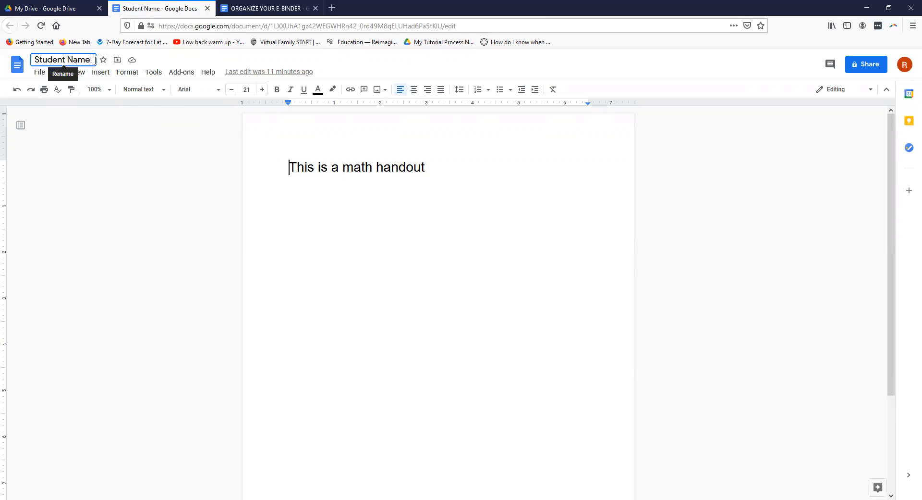
{"action": "key", "text": "BackSpace"}
{"action": "key", "text": "BackSpace"}
{"action": "key", "text": "BackSpace"}
{"action": "key", "text": "BackSpace"}
{"action": "key", "text": "BackSpace"}
{"action": "key", "text": "BackSpace"}
{"action": "key", "text": "BackSpace"}
{"action": "key", "text": "BackSpace"}
{"action": "key", "text": "BackSpace"}
{"action": "key", "text": "BackSpace"}
{"action": "key", "text": "BackSpace"}
{"action": "key", "text": "BackSpace"}
{"action": "type", "text": "Math Handout Unit 1"}
{"action": "key", "text": "Return"}
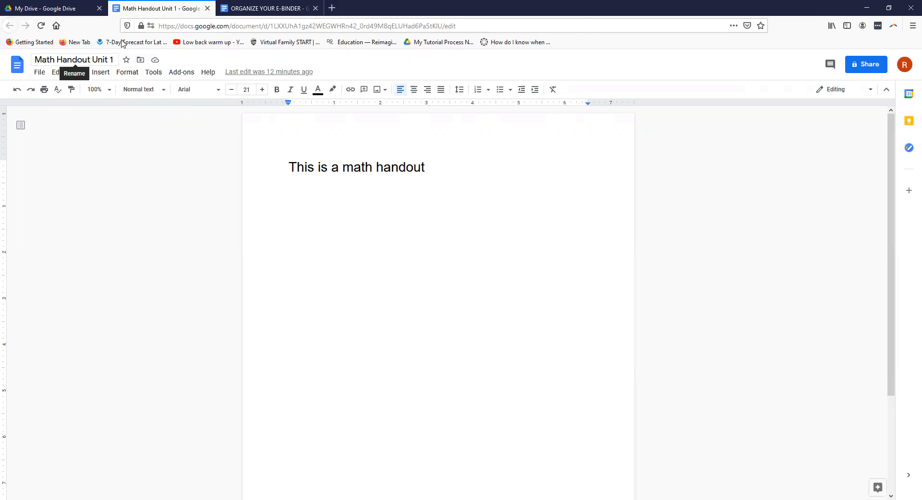
{"action": "left_click", "coordinate": [50, 9]}
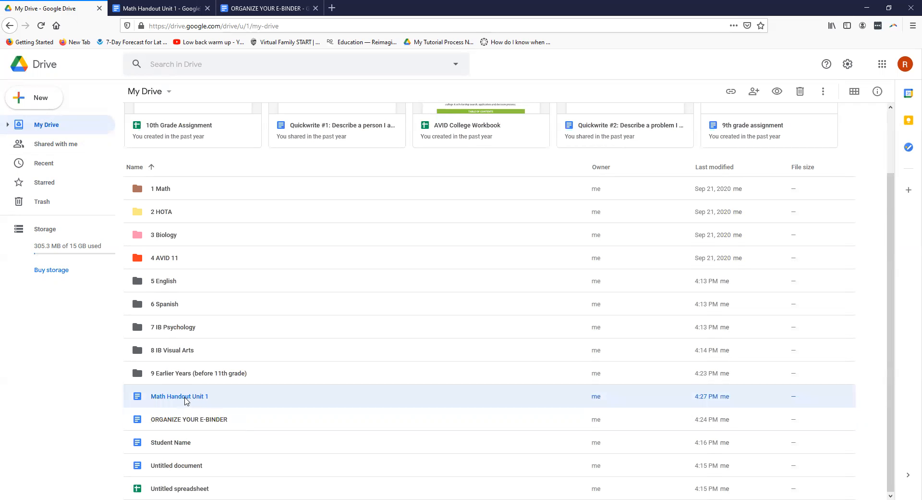
{"action": "left_click_drag", "start_coordinate": [185, 399], "coordinate": [161, 189]}
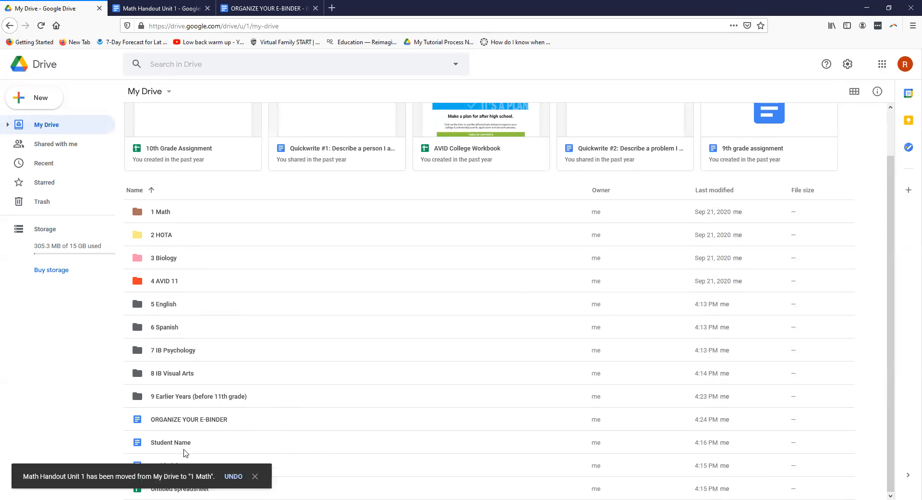
Step: Rename the remaining "Student Name" document as "HOTA Unit 2 Document" and move it into the "2 HOTA" folder
{"action": "double_click", "coordinate": [161, 443]}
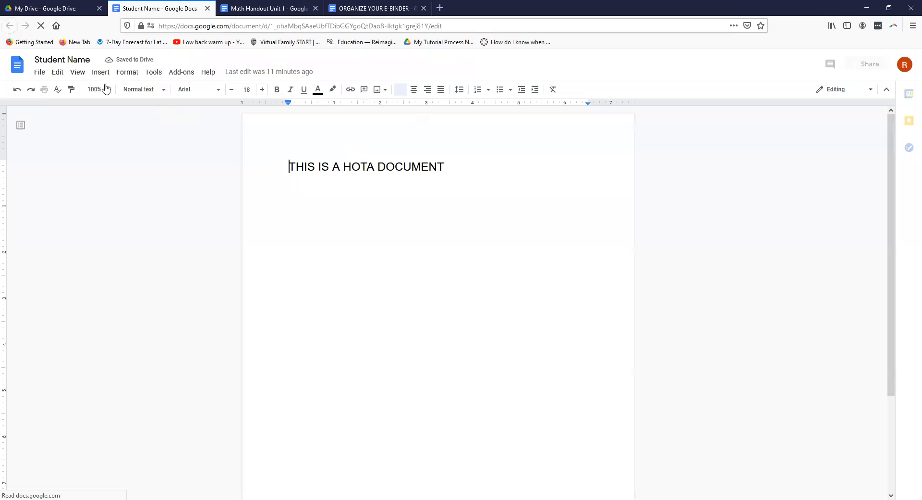
{"action": "left_click", "coordinate": [90, 59]}
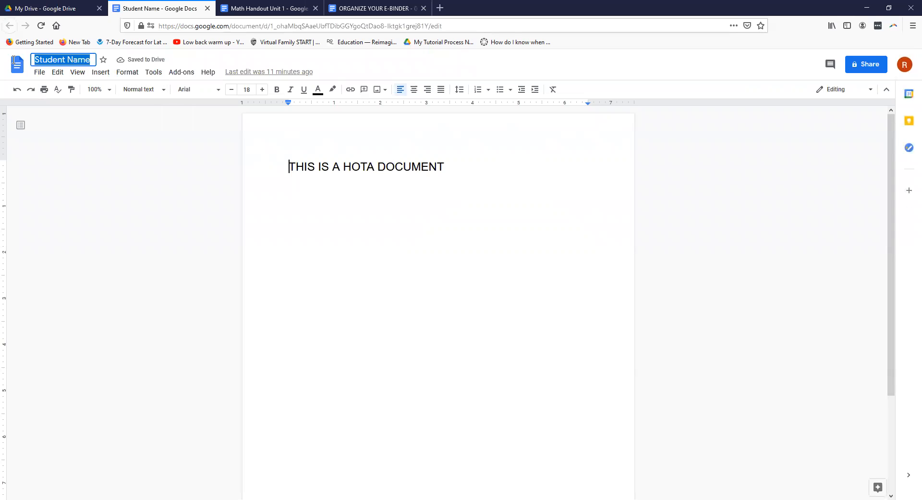
{"action": "type", "text": "HOTA Uni"}
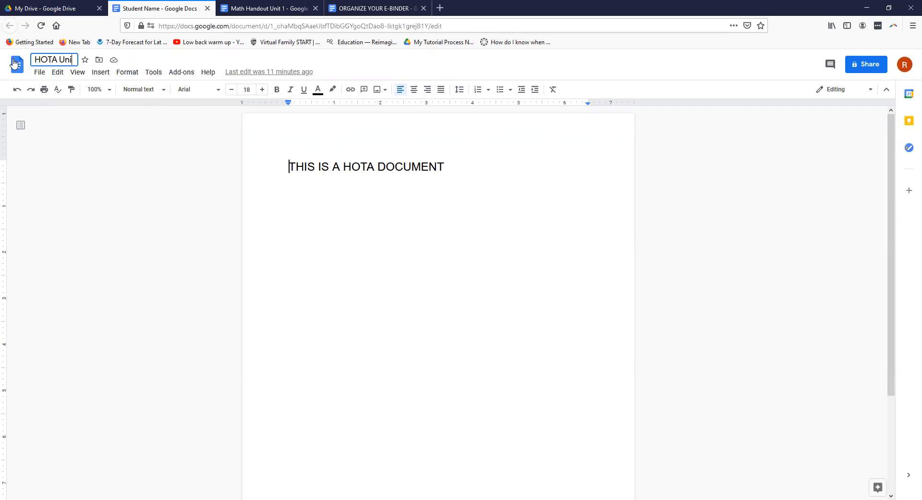
{"action": "type", "text": "t 2 Document"}
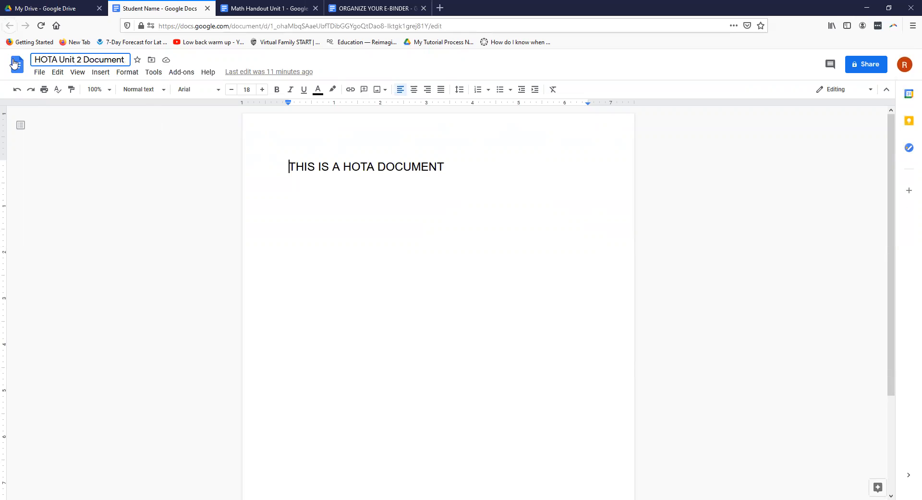
{"action": "left_click", "coordinate": [415, 251]}
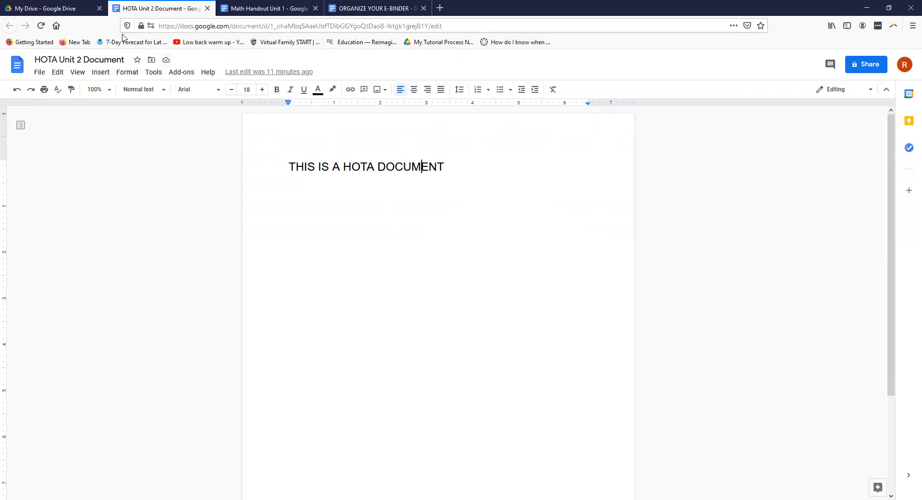
{"action": "left_click", "coordinate": [37, 9]}
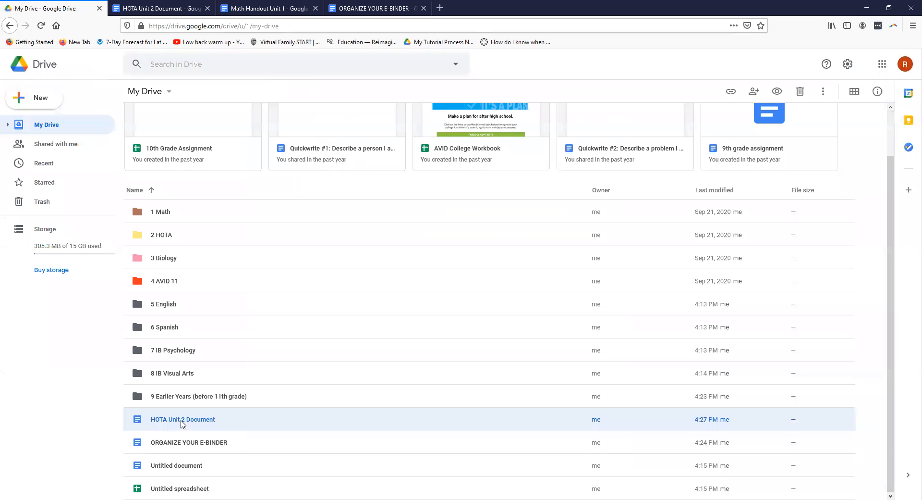
{"action": "left_click_drag", "start_coordinate": [184, 420], "coordinate": [179, 230]}
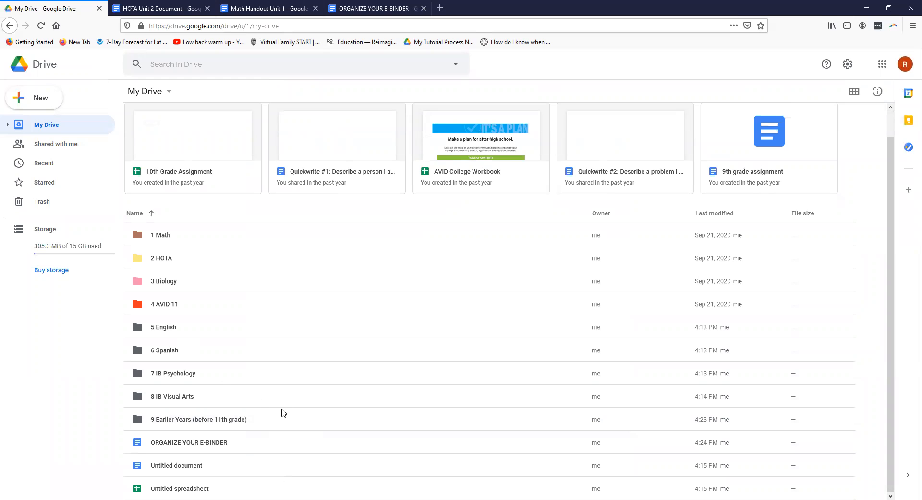
Step: Rename the untitled English assignment document as "English Narrative Essay Unit 1-Student name" and move it into the "5 English" folder
{"action": "double_click", "coordinate": [178, 471]}
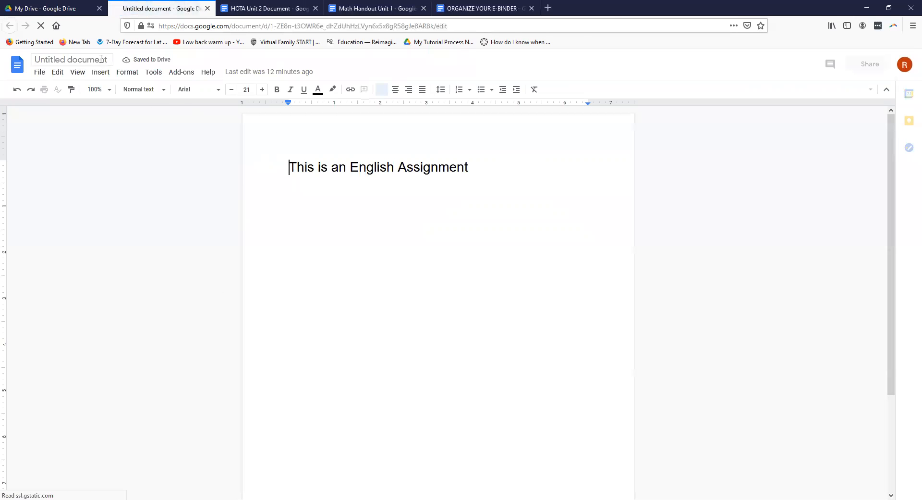
{"action": "left_click", "coordinate": [101, 59]}
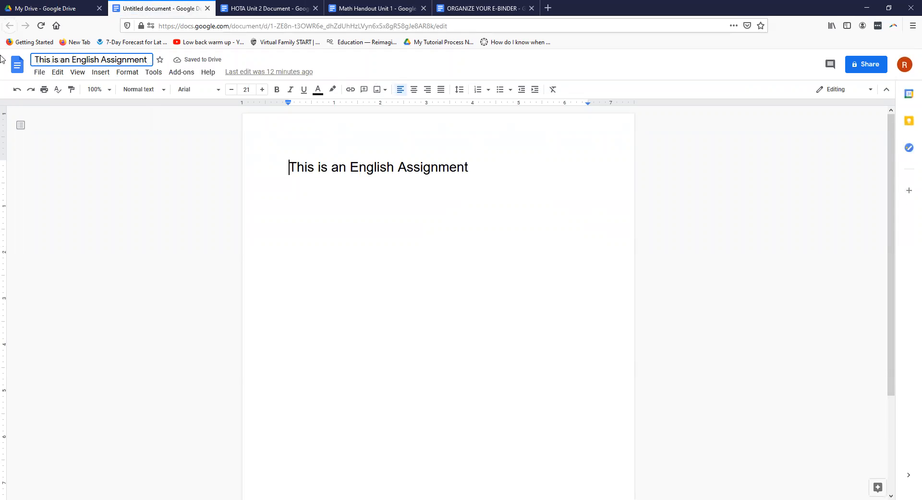
{"action": "key", "text": "Return"}
{"action": "left_click_drag", "start_coordinate": [39, 58], "coordinate": [71, 59]}
{"action": "key", "text": "BackSpace"}
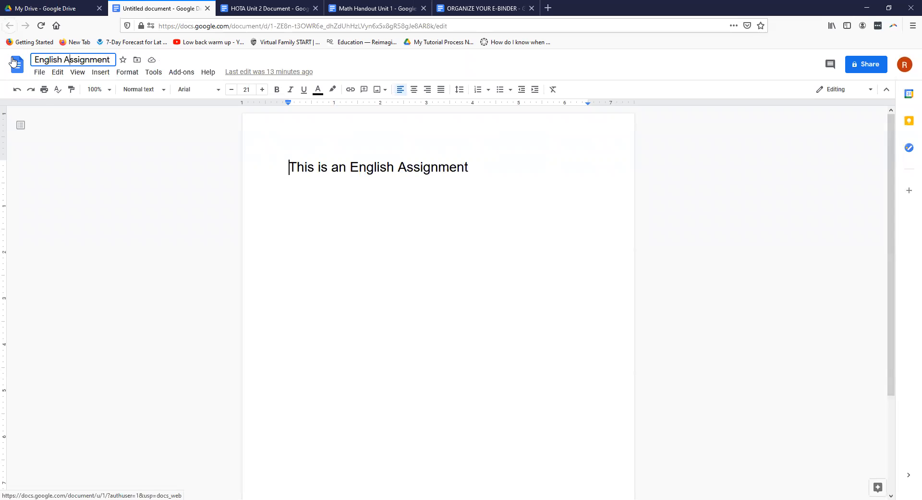
{"action": "key", "text": "BackSpace"}
{"action": "type", "text": "Nar"}
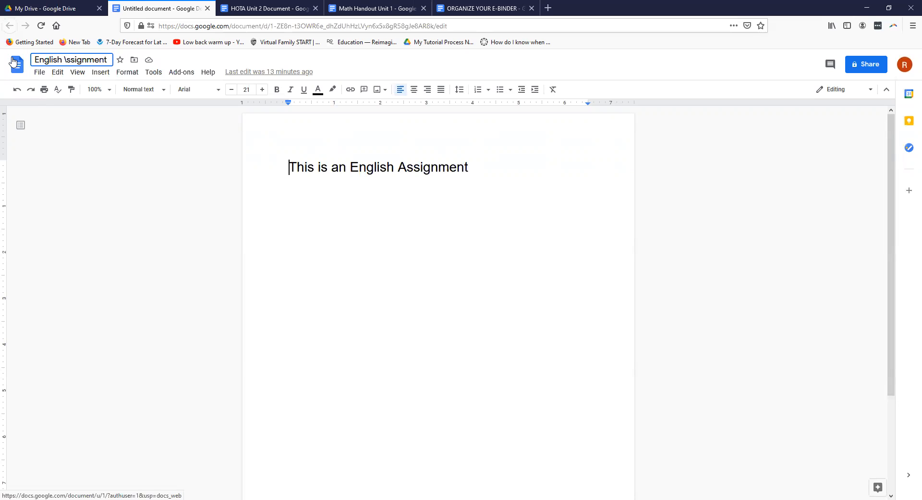
{"action": "type", "text": "rative Essa"}
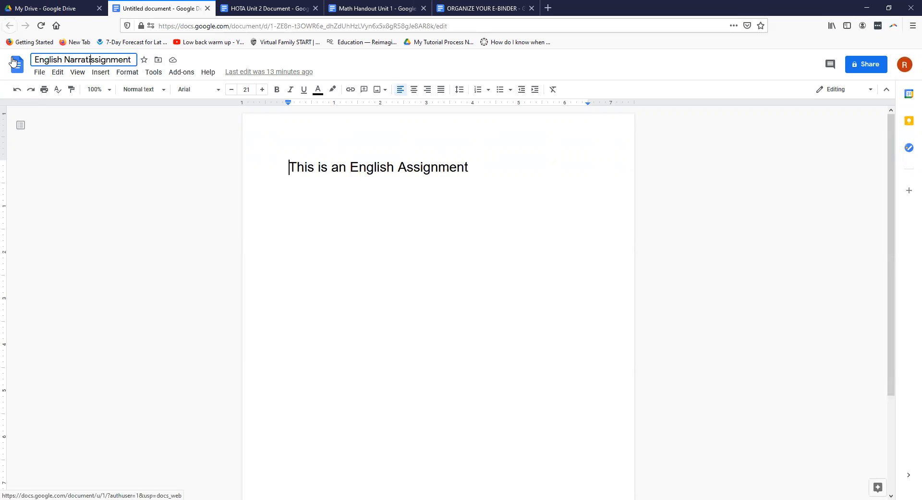
{"action": "type", "text": "y Unit 1"}
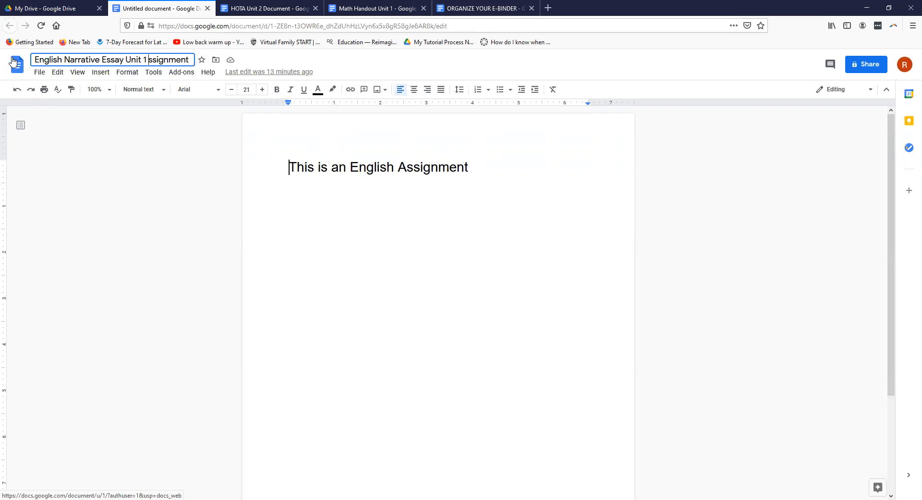
{"action": "key", "text": "End"}
{"action": "key", "text": "BackSpace"}
{"action": "key", "text": "BackSpace"}
{"action": "key", "text": "BackSpace"}
{"action": "key", "text": "BackSpace"}
{"action": "key", "text": "BackSpace"}
{"action": "key", "text": "BackSpace"}
{"action": "key", "text": "BackSpace"}
{"action": "key", "text": "BackSpace"}
{"action": "key", "text": "BackSpace"}
{"action": "key", "text": "BackSpace"}
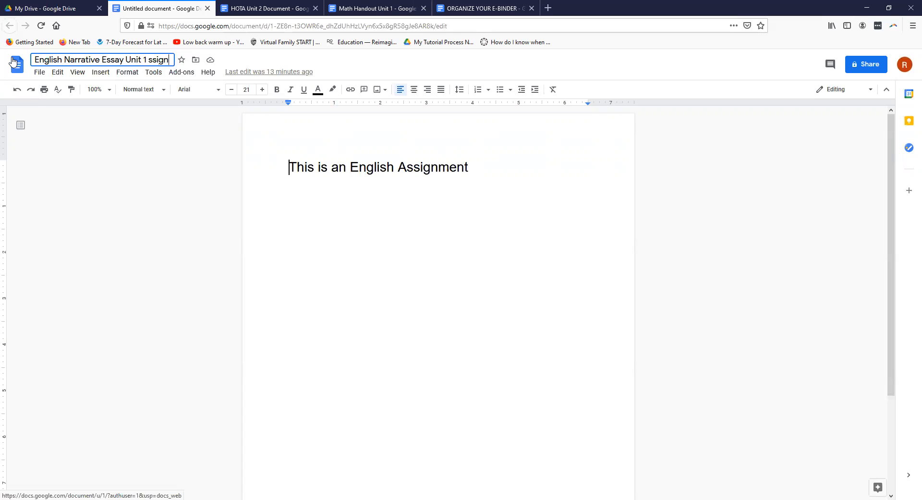
{"action": "type", "text": "-Student name"}
{"action": "key", "text": "Return"}
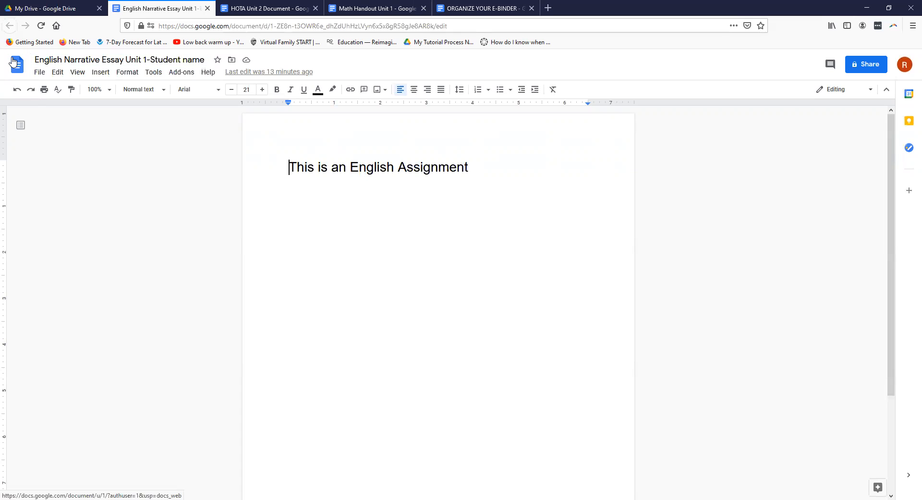
{"action": "left_click", "coordinate": [55, 10]}
{"action": "left_click_drag", "start_coordinate": [174, 447], "coordinate": [160, 331]}
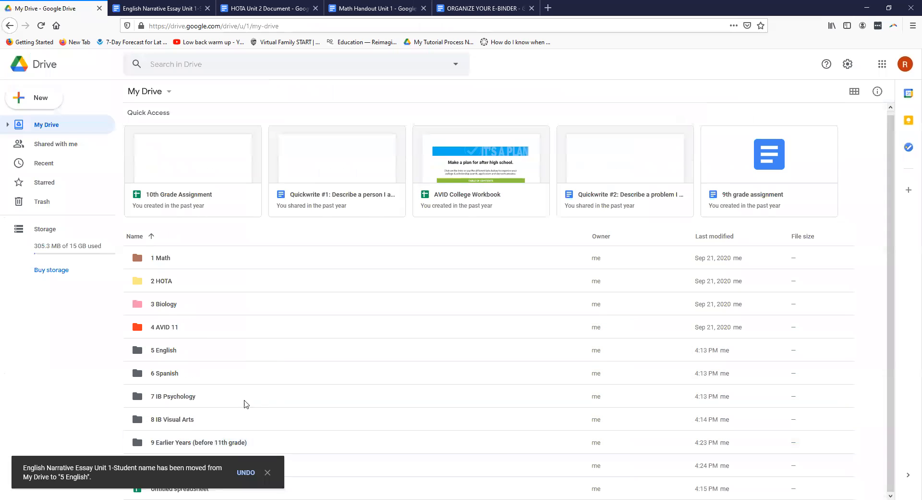
Step: Rename the untitled biology spreadsheet as "Biology Population Growth Spreadsheet" and return to the My Drive file list
{"action": "double_click", "coordinate": [189, 488]}
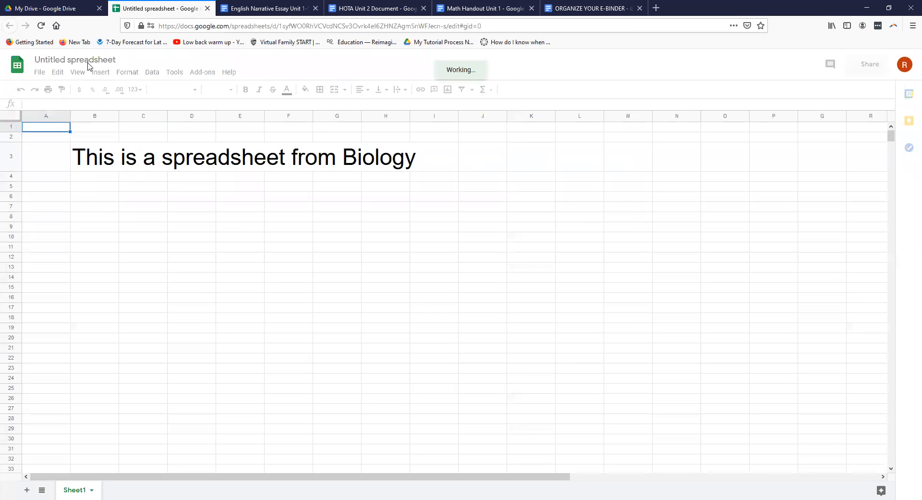
{"action": "left_click_drag", "start_coordinate": [33, 60], "coordinate": [153, 66]}
{"action": "type", "text": "Biology P"}
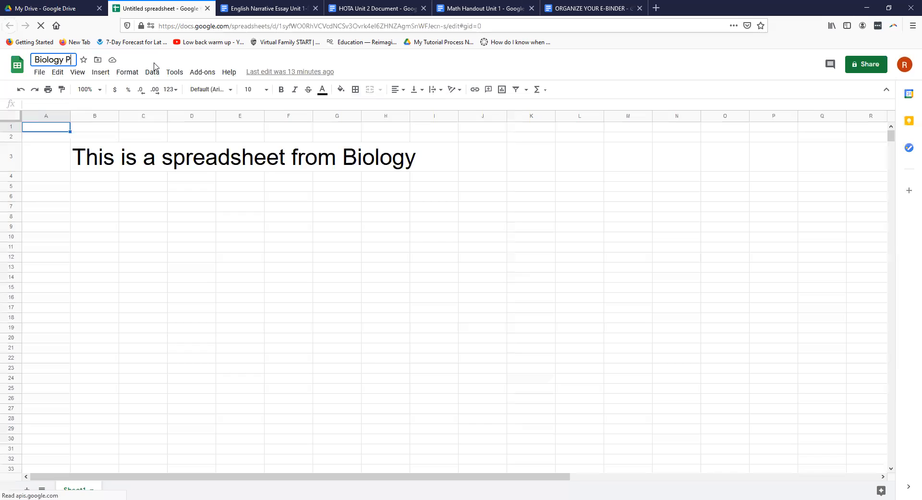
{"action": "type", "text": "opulation Growht S"}
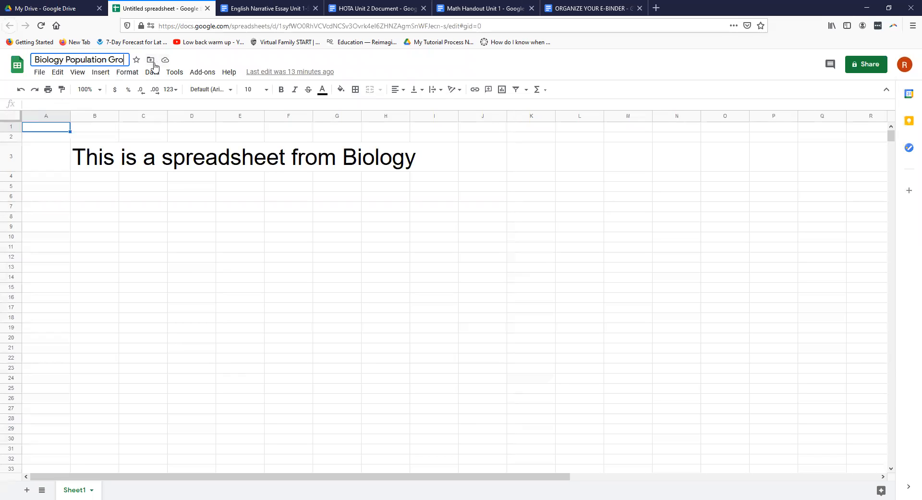
{"action": "key", "text": "BackSpace"}
{"action": "key", "text": "BackSpace"}
{"action": "key", "text": "BackSpace"}
{"action": "key", "text": "BackSpace"}
{"action": "type", "text": "th Spreadsheet"}
{"action": "key", "text": "BackSpace"}
{"action": "key", "text": "BackSpace"}
{"action": "key", "text": "BackSpace"}
{"action": "key", "text": "BackSpace"}
{"action": "type", "text": "sheet"}
{"action": "key", "text": "Return"}
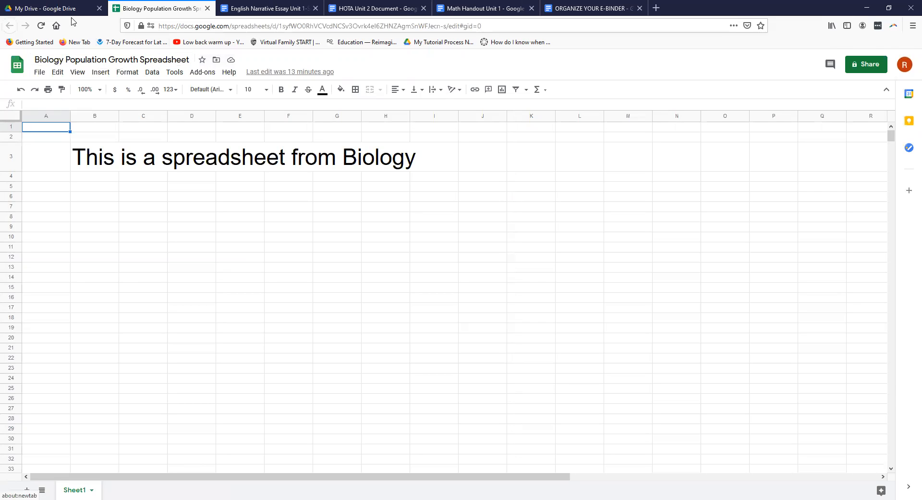
{"action": "left_click", "coordinate": [53, 8]}
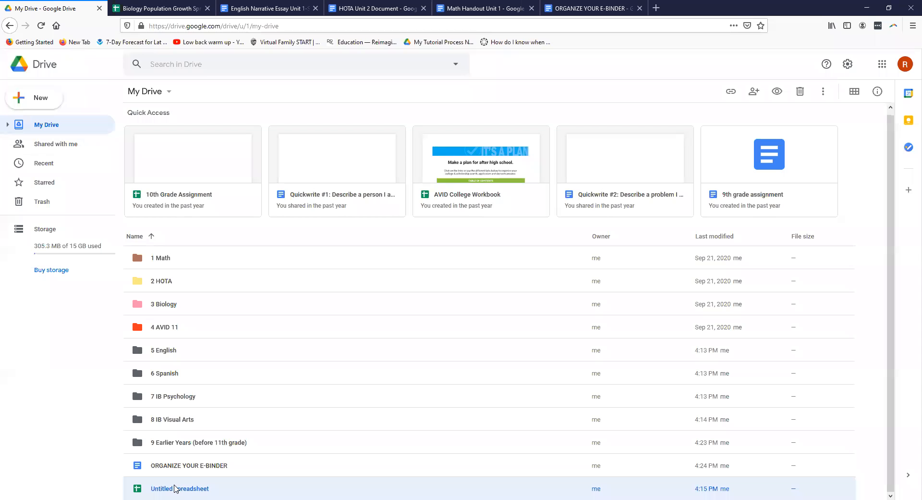
Step: Move the Biology Population Growth Spreadsheet into the "3 Biology" folder and dismiss the move notification
{"action": "left_click_drag", "start_coordinate": [178, 457], "coordinate": [182, 310]}
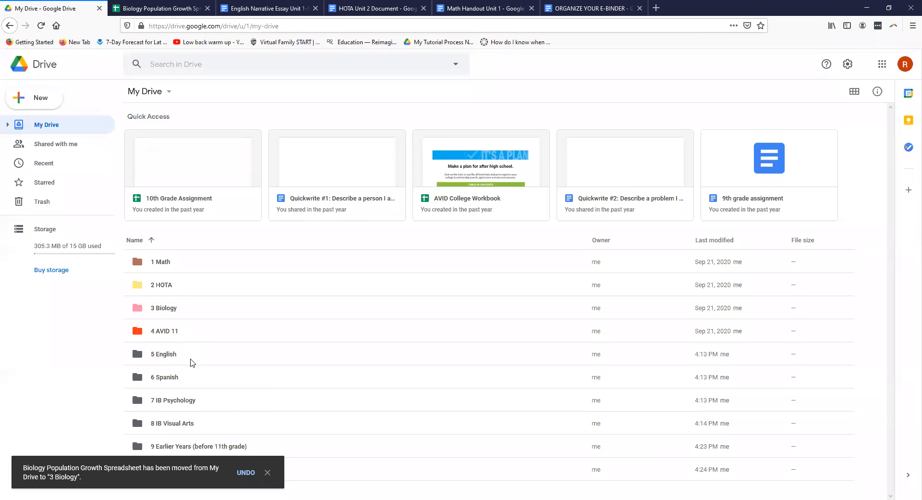
{"action": "left_click", "coordinate": [268, 472]}
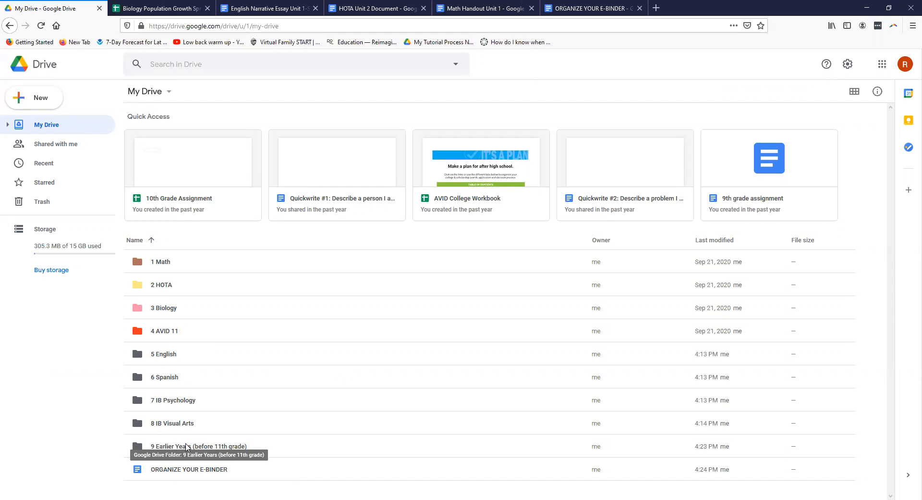
Step: Open the "ORGANIZE YOUR E-BINDER" document to review its steps, and go back to the My Drive file list
{"action": "left_click", "coordinate": [172, 472]}
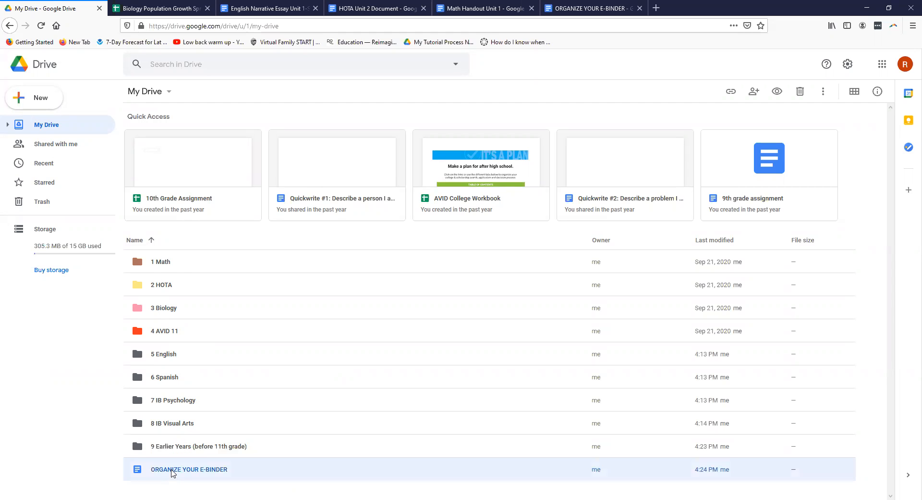
{"action": "double_click", "coordinate": [172, 472]}
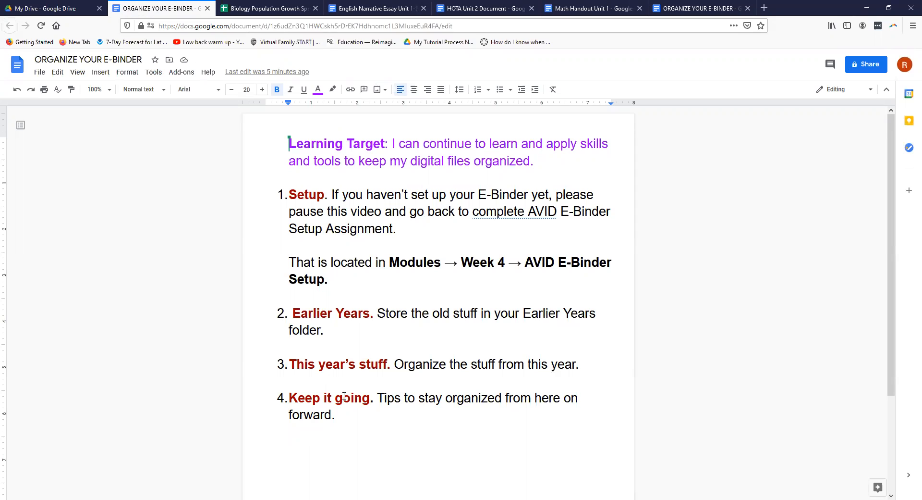
{"action": "left_click", "coordinate": [56, 8]}
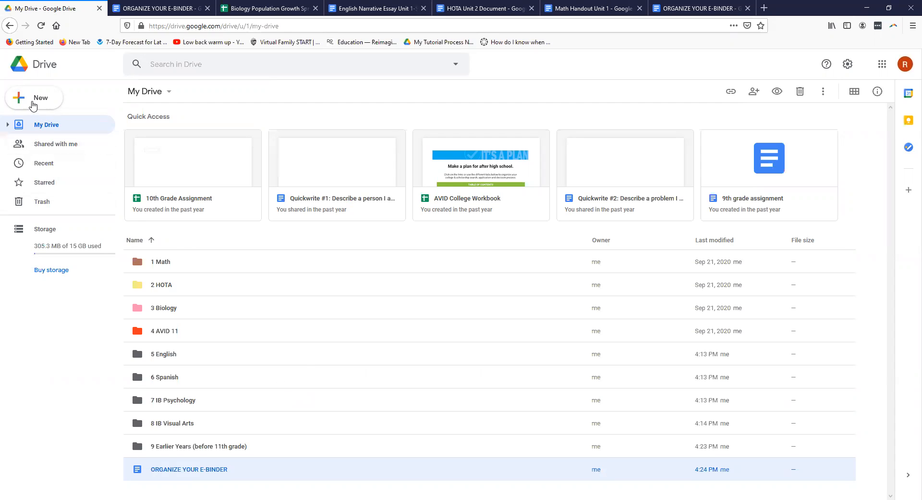
Step: Create a blank Google Docs document in the "Quick writes" folder, inside the "Essays (for Scholarships and College Apps)" folder of "4 AVID 11"
{"action": "left_click", "coordinate": [34, 98]}
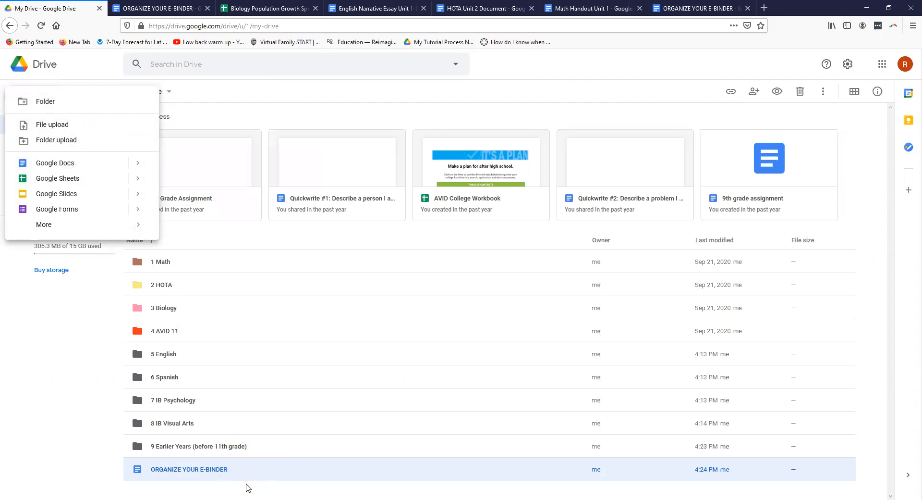
{"action": "left_click", "coordinate": [314, 339]}
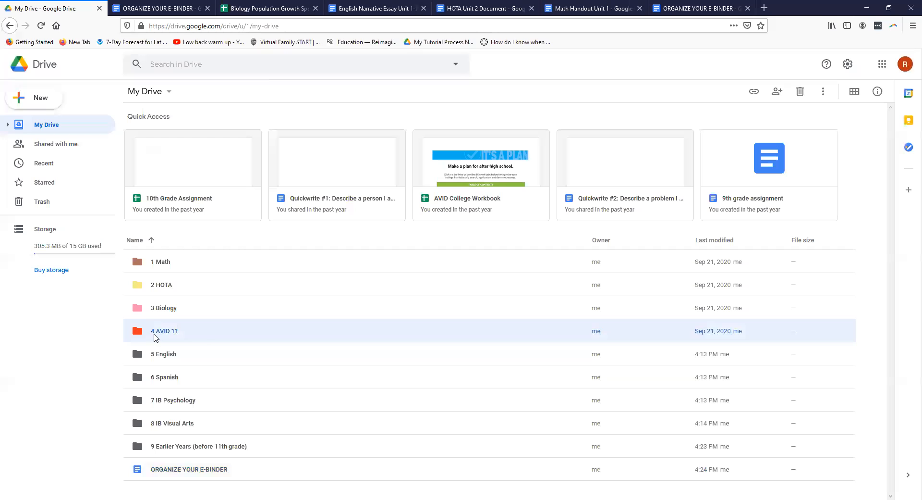
{"action": "double_click", "coordinate": [156, 331]}
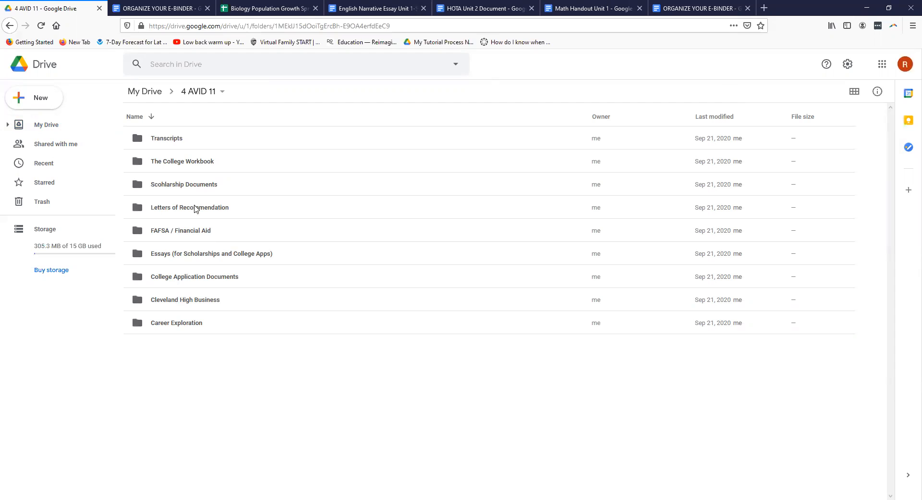
{"action": "double_click", "coordinate": [187, 255]}
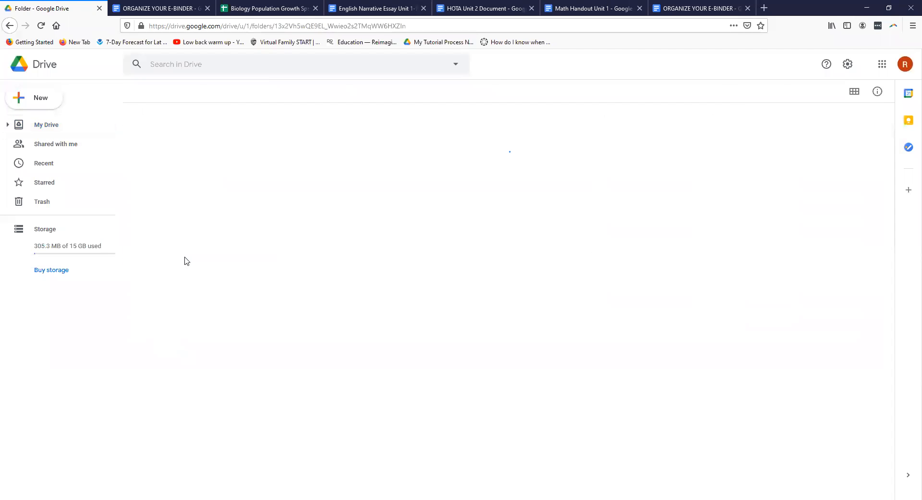
{"action": "double_click", "coordinate": [165, 141]}
{"action": "left_click", "coordinate": [39, 100]}
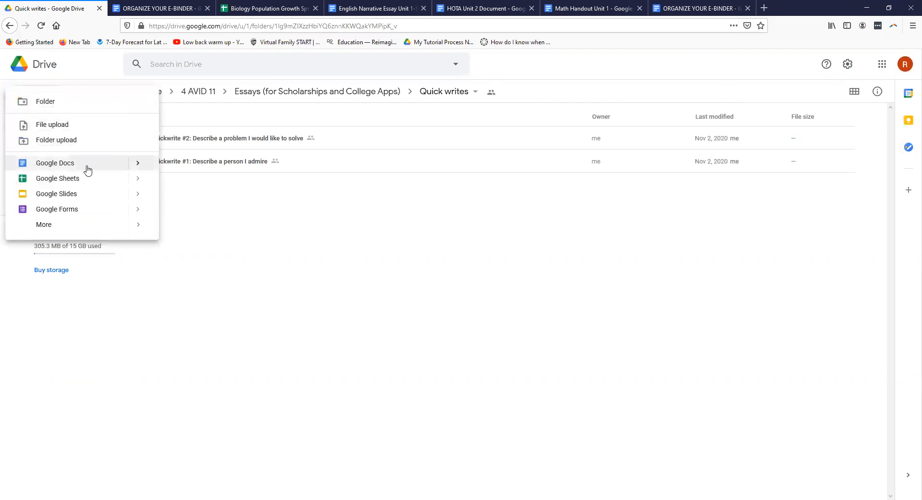
{"action": "left_click", "coordinate": [87, 168]}
{"action": "left_click", "coordinate": [519, 298]}
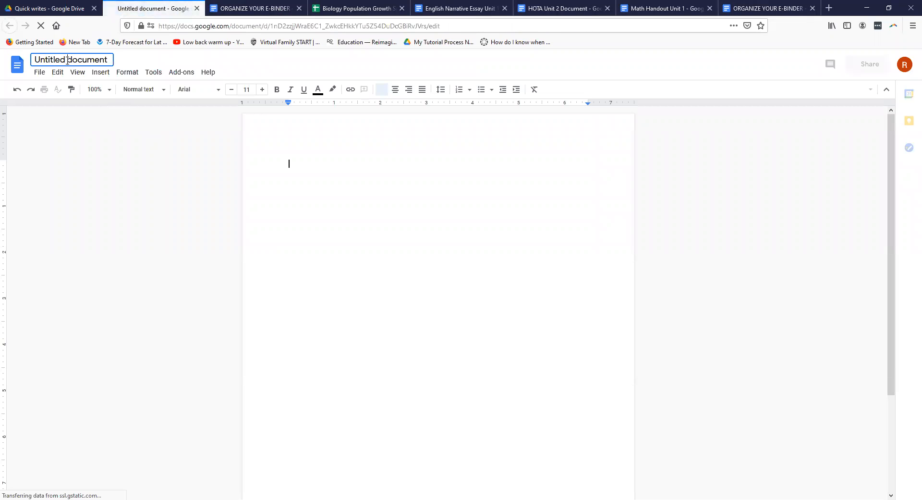
Step: Title the new document "Quickwrite#3 - Description" and enter some placeholder text in its body
{"action": "left_click", "coordinate": [38, 60]}
{"action": "left_click", "coordinate": [36, 61]}
{"action": "left_click_drag", "start_coordinate": [36, 61], "coordinate": [135, 60]}
{"action": "type", "text": "Quickwr"}
{"action": "type", "text": "ties"}
{"action": "key", "text": "BackSpace"}
{"action": "key", "text": "BackSpace"}
{"action": "key", "text": "BackSpace"}
{"action": "key", "text": "BackSpace"}
{"action": "type", "text": "ite#3 - Description"}
{"action": "key", "text": "Return"}
{"action": "type", "text": "afadfkl;jadl;kfjad"}
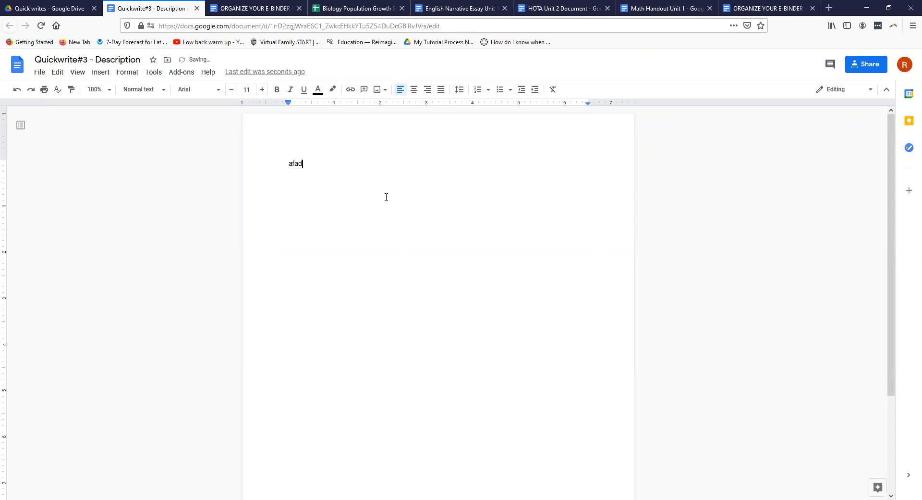
Step: Check the "Quick writes" folder for the new document, and go back up through the parent folders to My Drive
{"action": "left_click", "coordinate": [54, 9]}
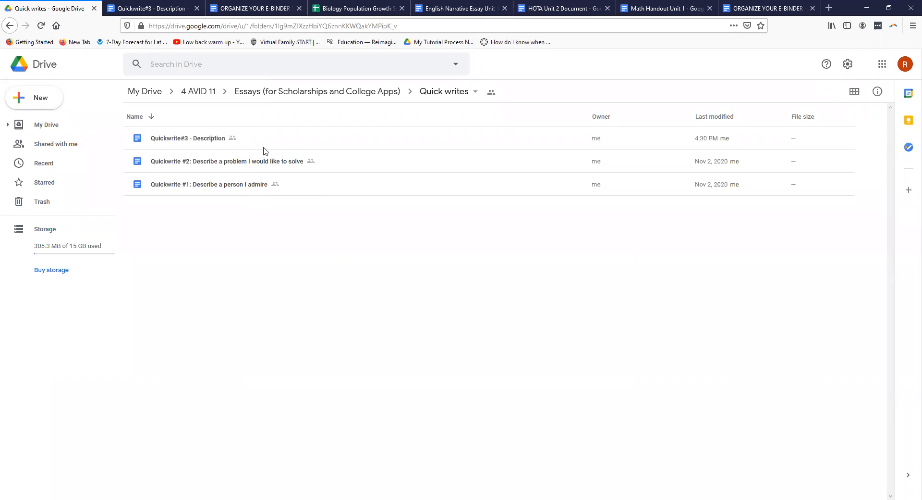
{"action": "left_click", "coordinate": [315, 95]}
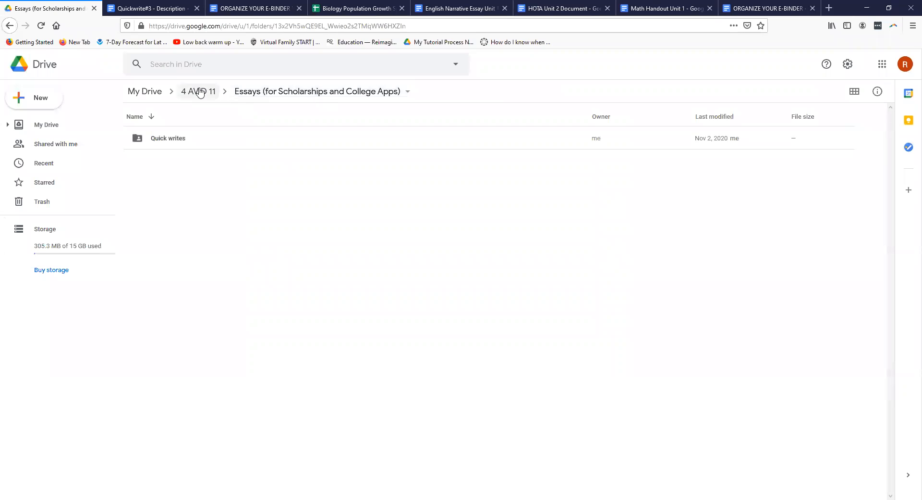
{"action": "left_click", "coordinate": [198, 91]}
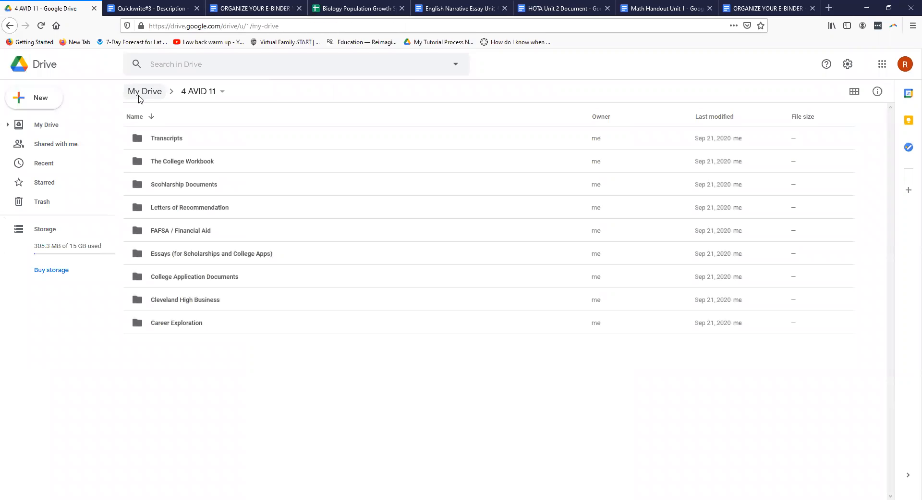
{"action": "left_click", "coordinate": [140, 94]}
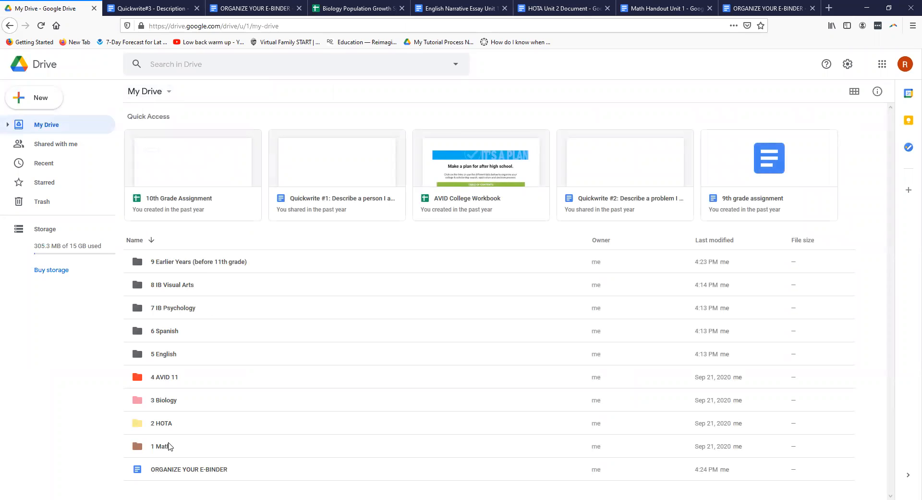